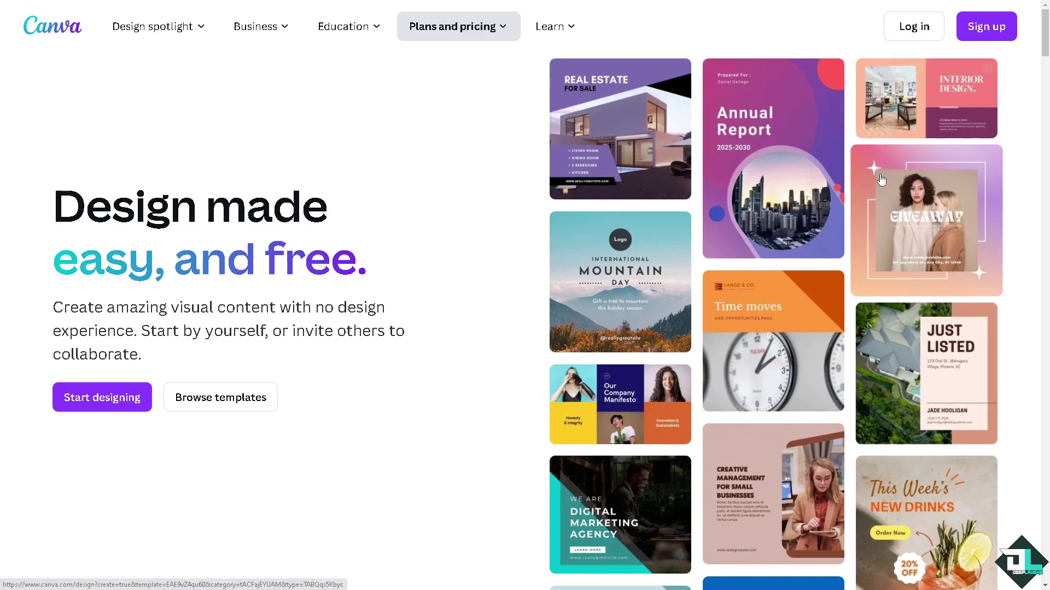
# Start a design and choose Continue another way to sign in to Canva.
pyautogui.click(978, 29)
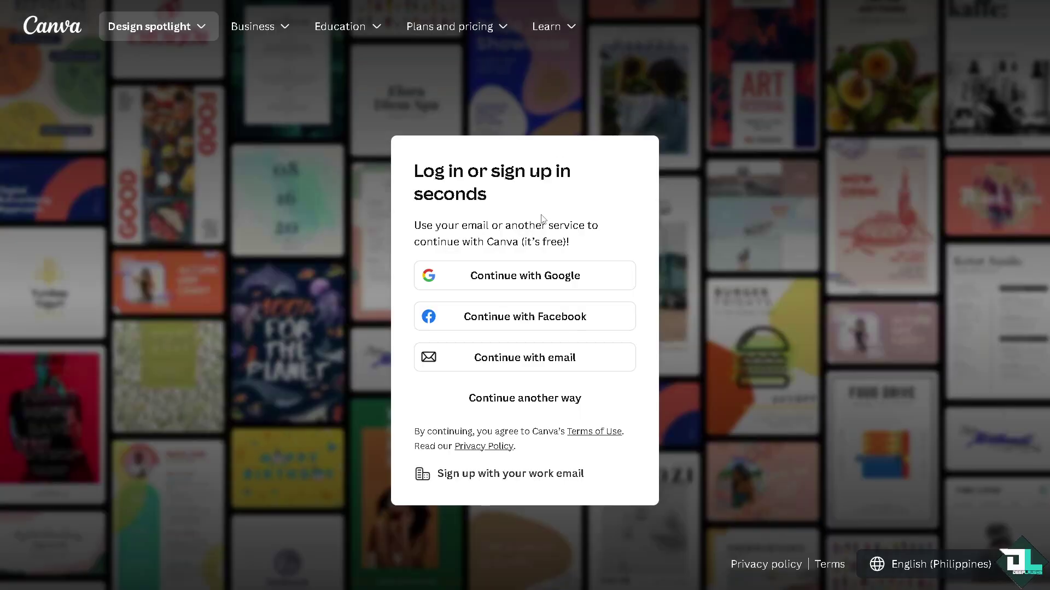
pyautogui.click(499, 399)
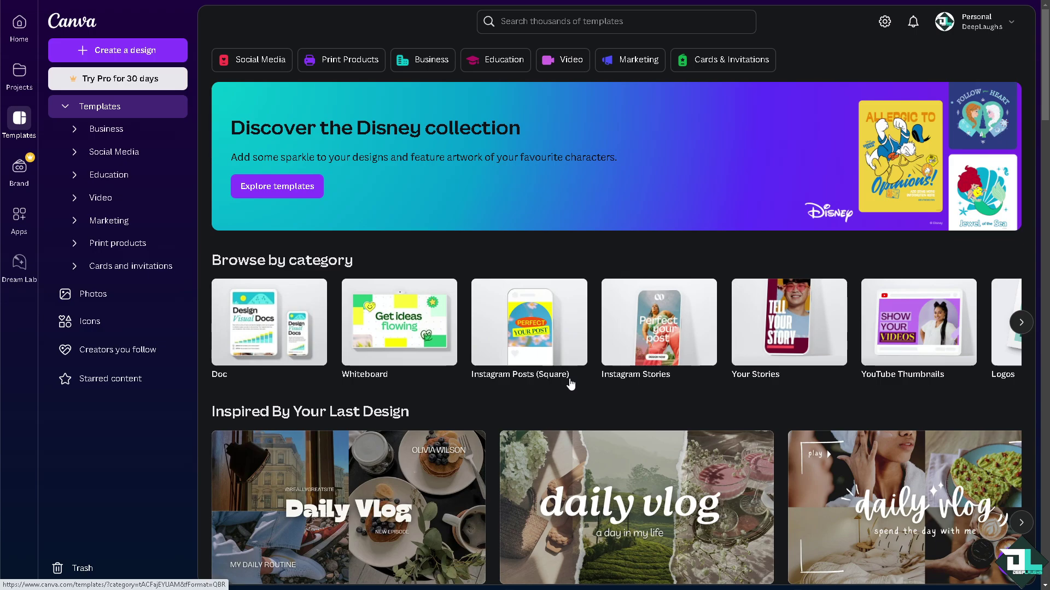
# Browse the Templates page, open Social Media, and page through the category carousel.
pyautogui.scroll(-3, 569, 388)
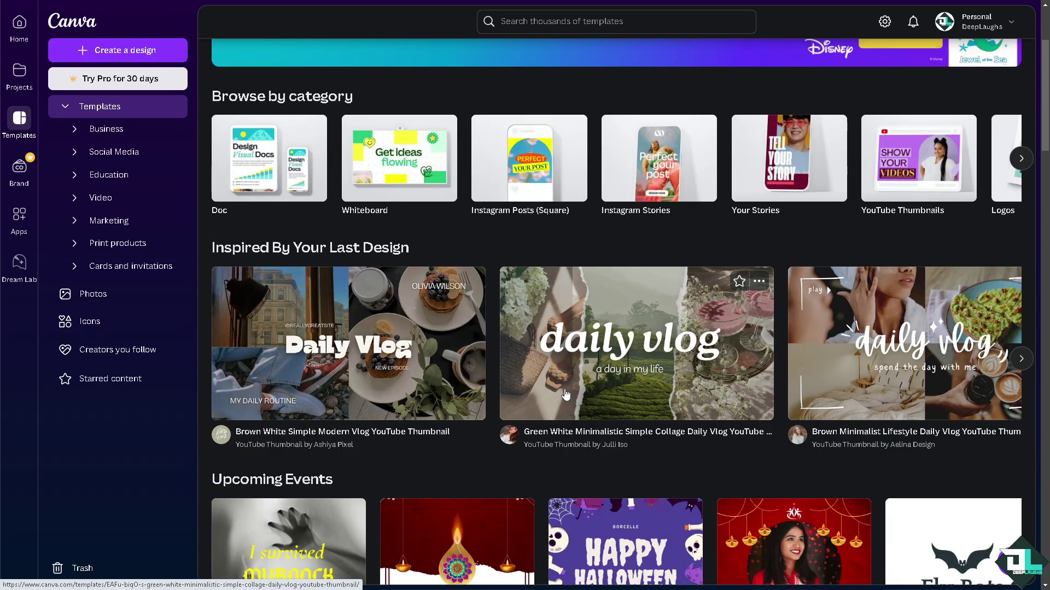
pyautogui.scroll(3, 565, 395)
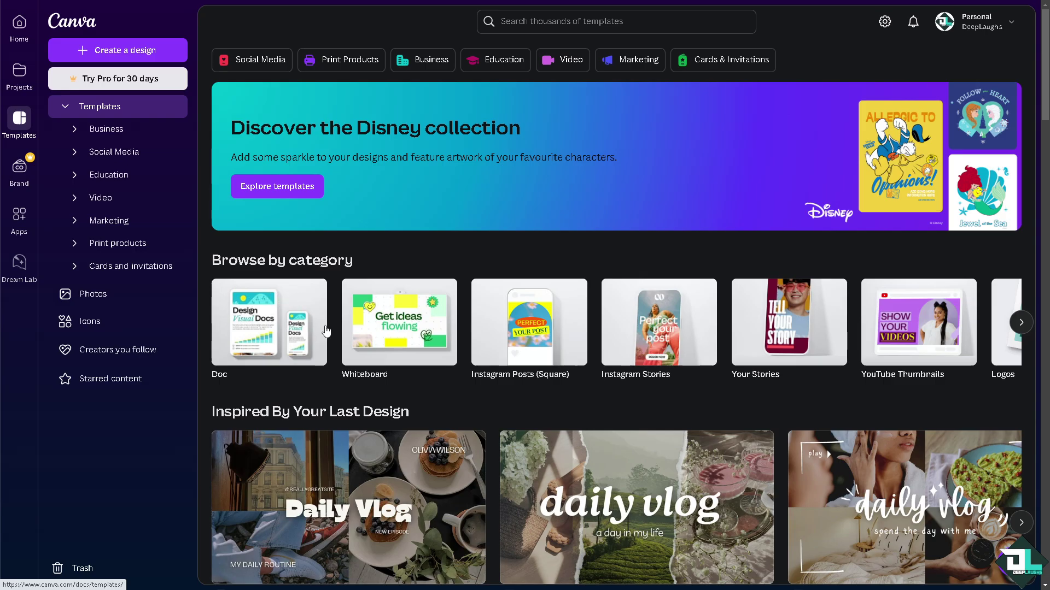
pyautogui.scroll(-5, 326, 331)
pyautogui.scroll(5, 326, 331)
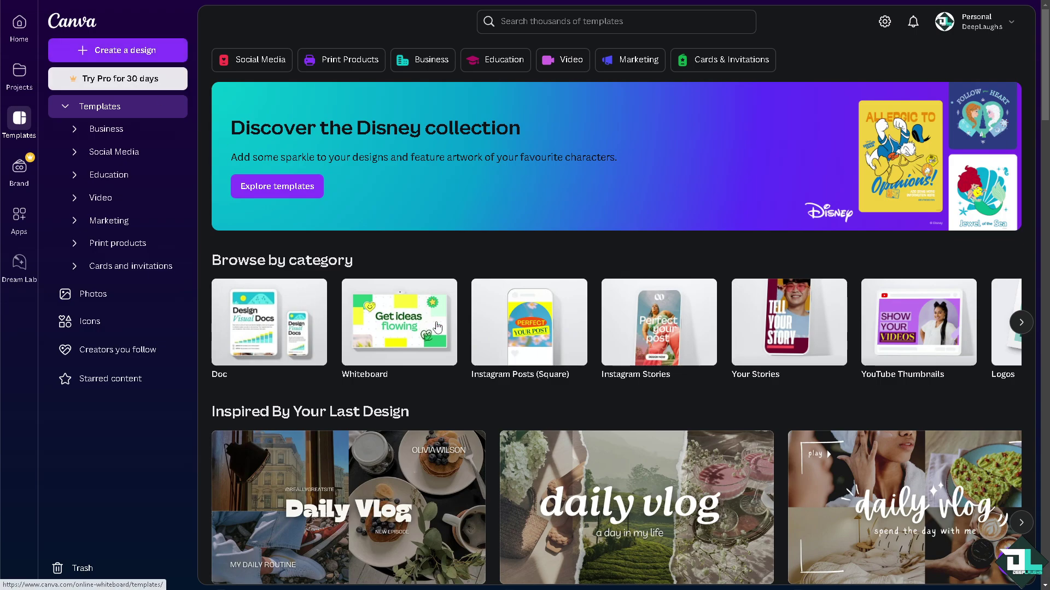
pyautogui.click(148, 158)
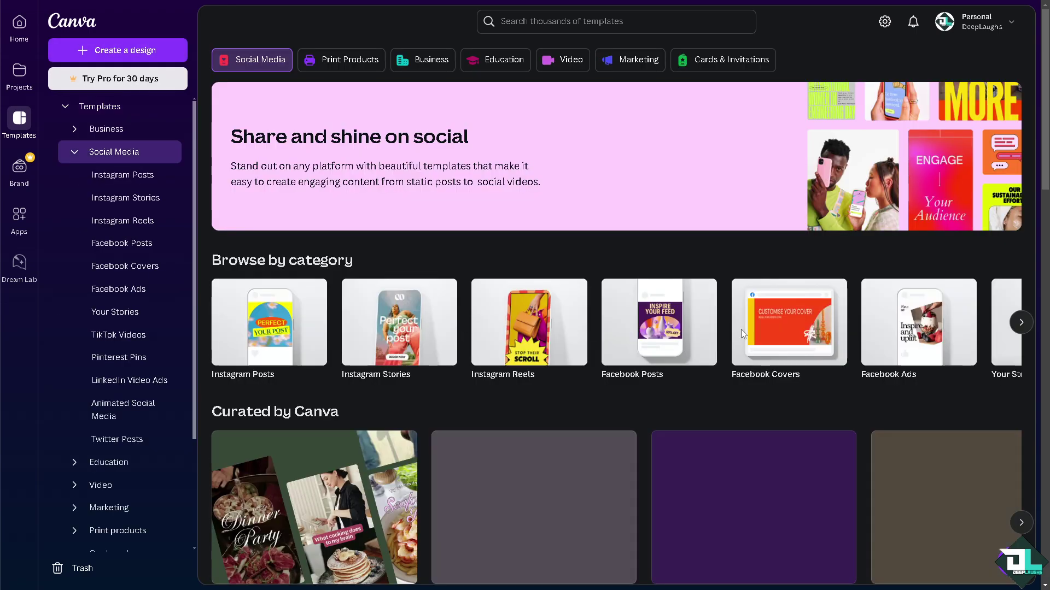
pyautogui.click(1021, 322)
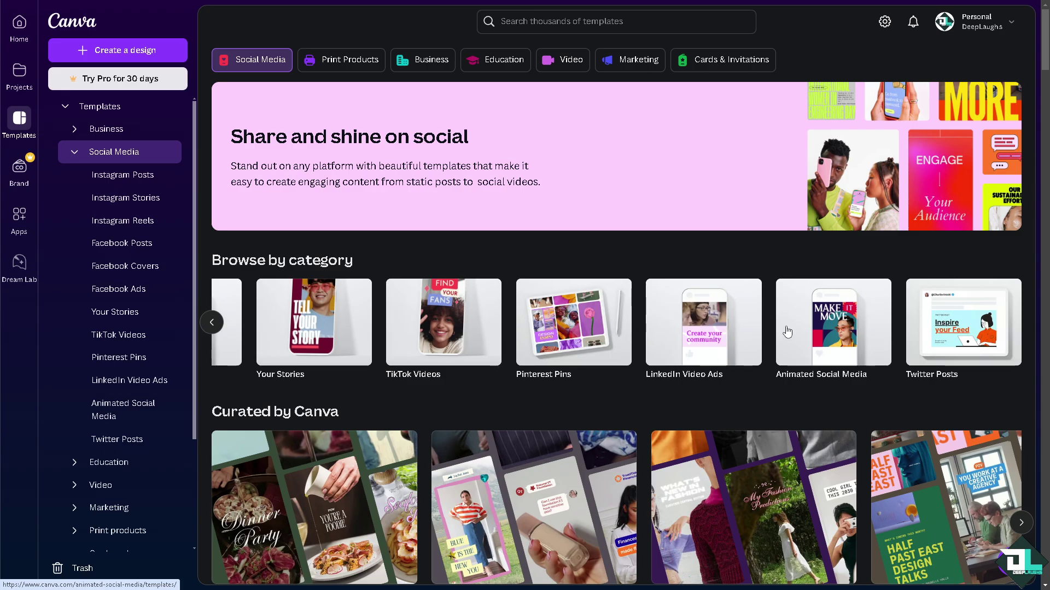
pyautogui.click(212, 324)
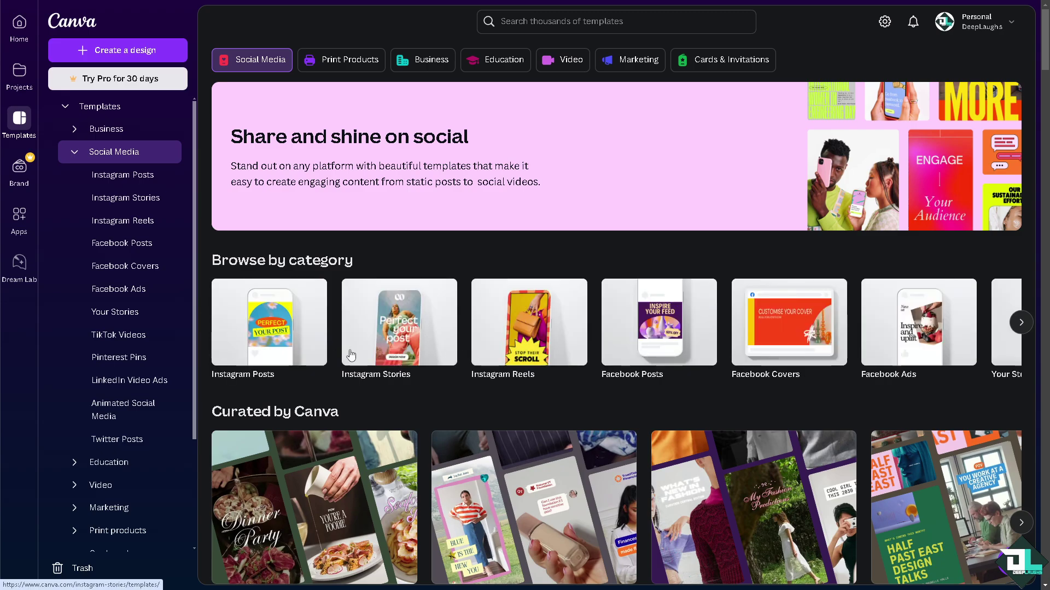
pyautogui.scroll(-7, 371, 392)
# Add the How to Extend Video Length thumbnail from Uploads to the page.
pyautogui.scroll(-1, 372, 392)
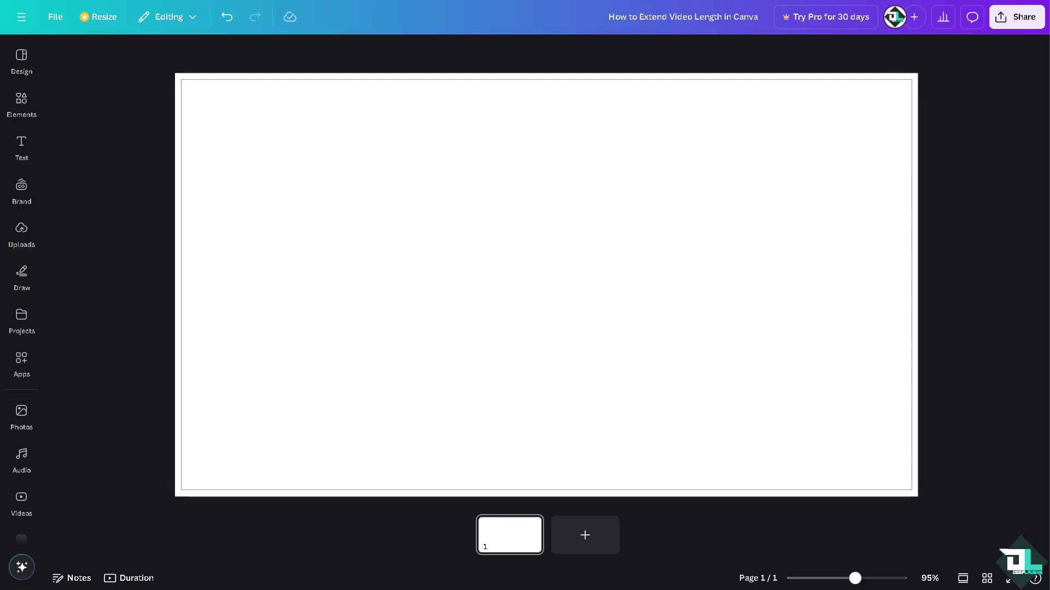
pyautogui.click(21, 362)
pyautogui.click(33, 233)
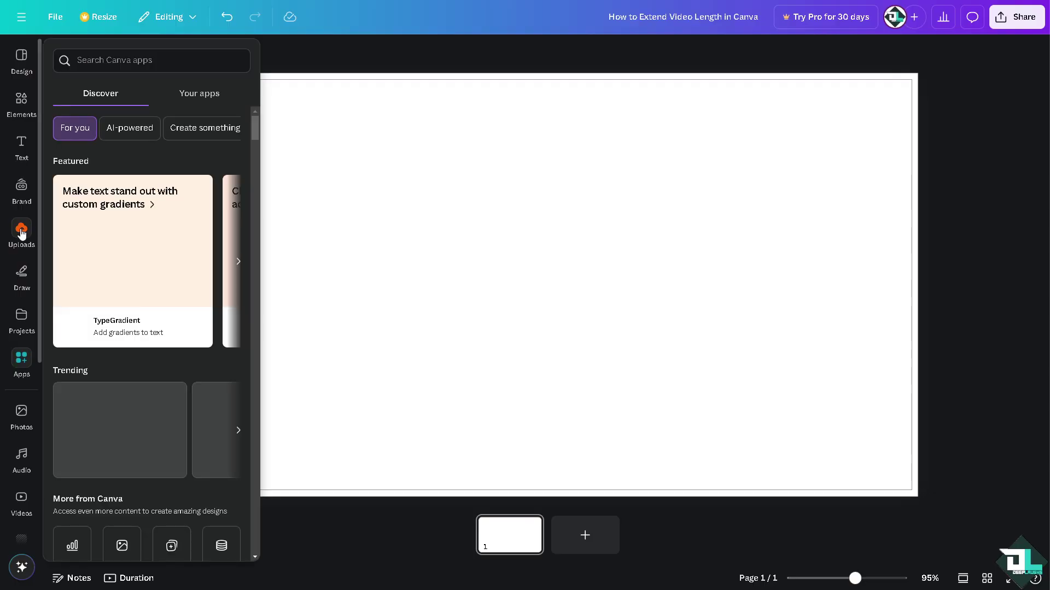
pyautogui.click(130, 190)
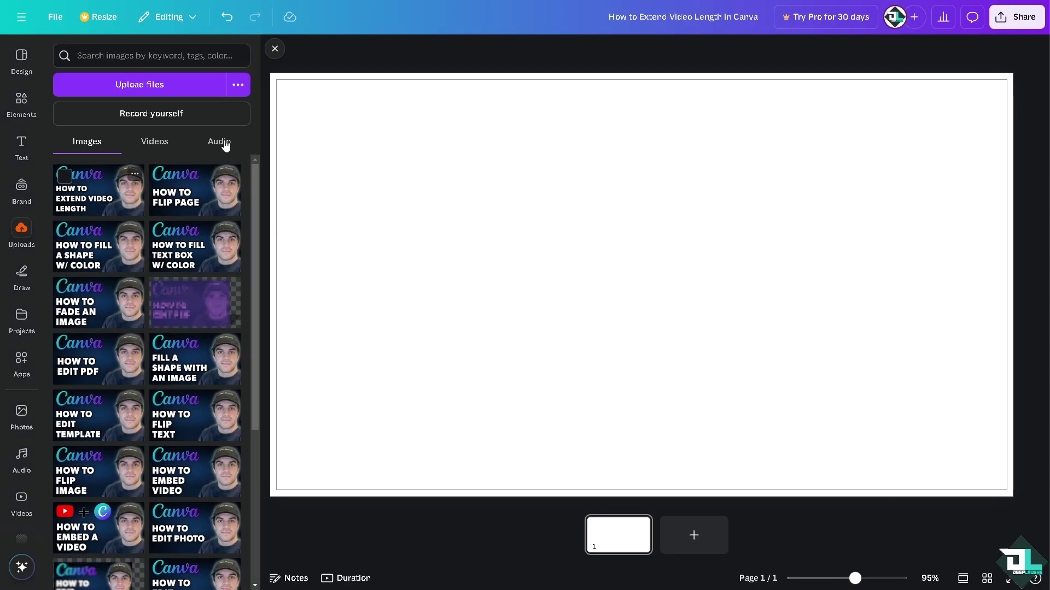
pyautogui.click(275, 49)
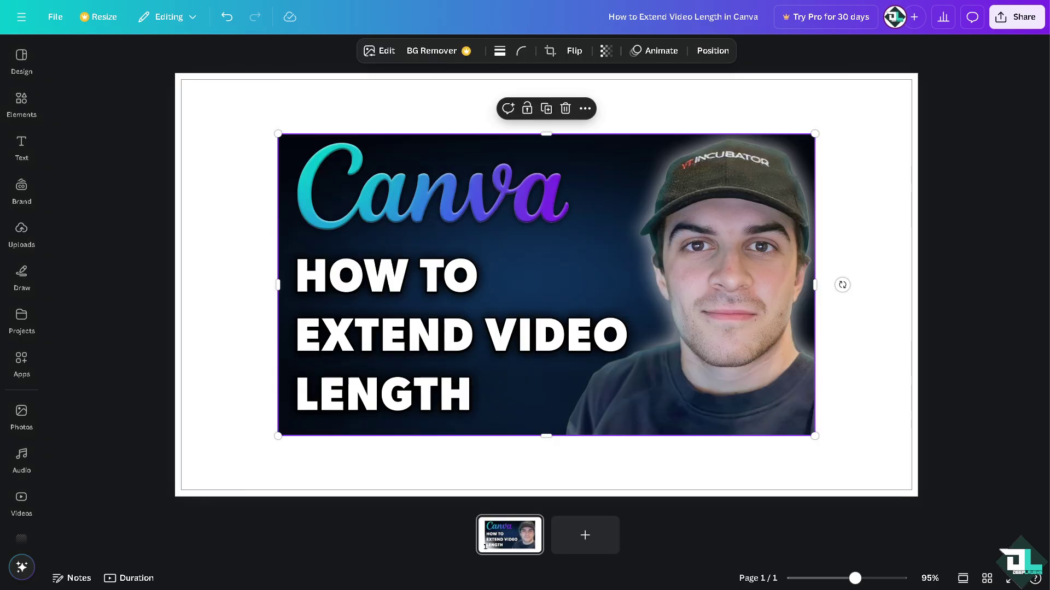
# Move the thumbnail to the top-left corner and enlarge it to fill the page.
pyautogui.moveTo(448, 199); pyautogui.dragTo(352, 146)
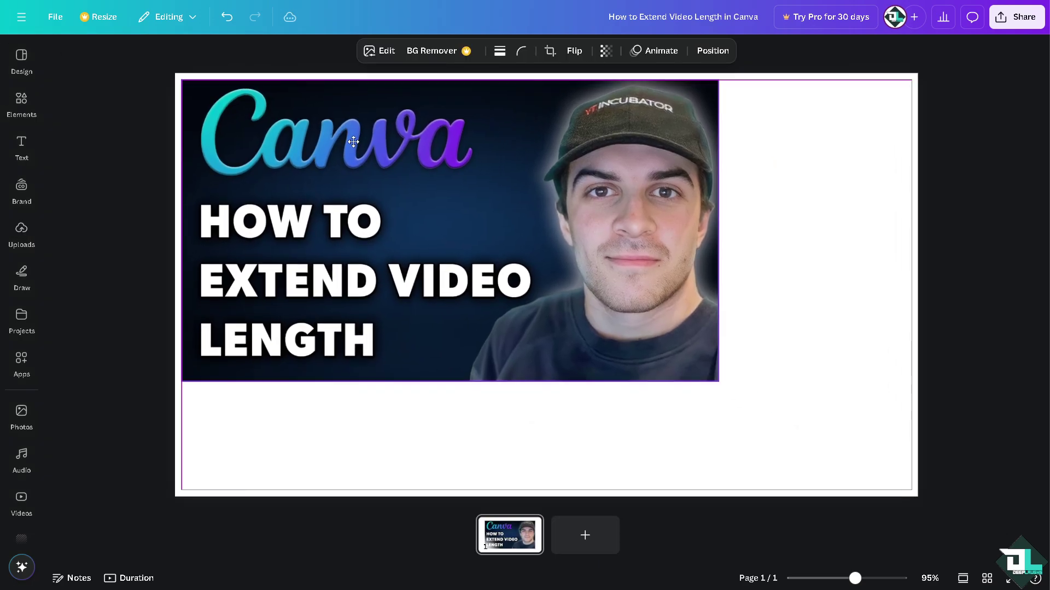
pyautogui.moveTo(718, 382); pyautogui.dragTo(904, 500)
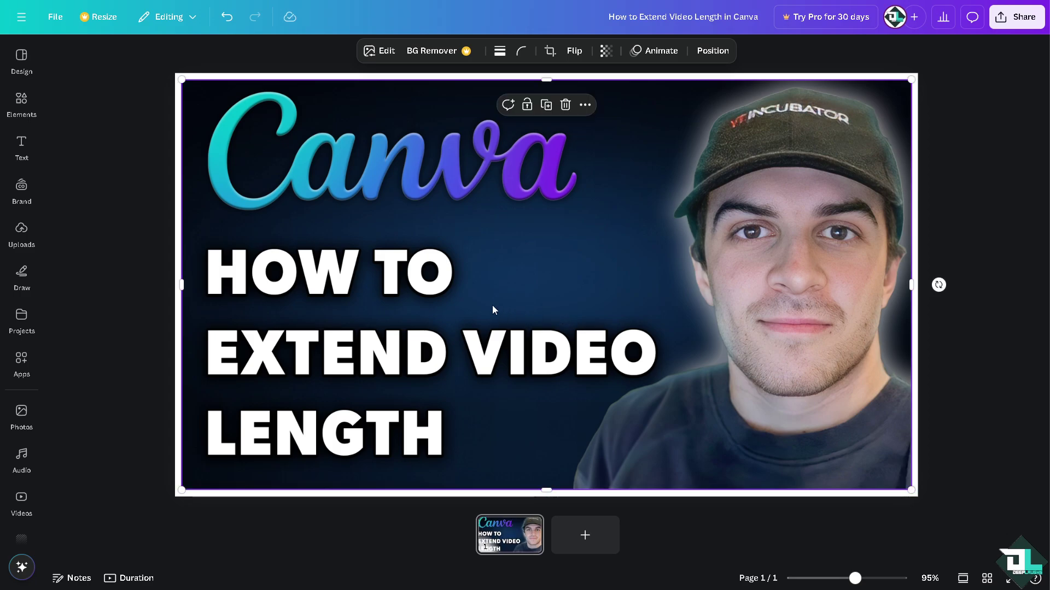
pyautogui.moveTo(538, 528)
# Show the timeline, stretch the thumbnail page to 38.7 seconds, then trim it back to 5.4 seconds.
pyautogui.click(129, 578)
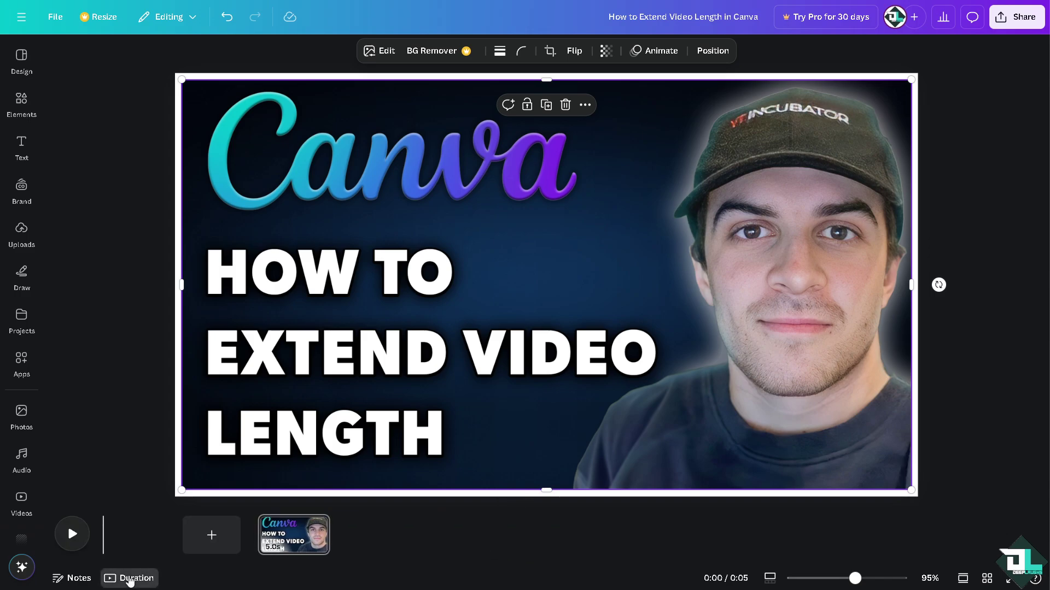
pyautogui.moveTo(174, 541); pyautogui.dragTo(663, 558)
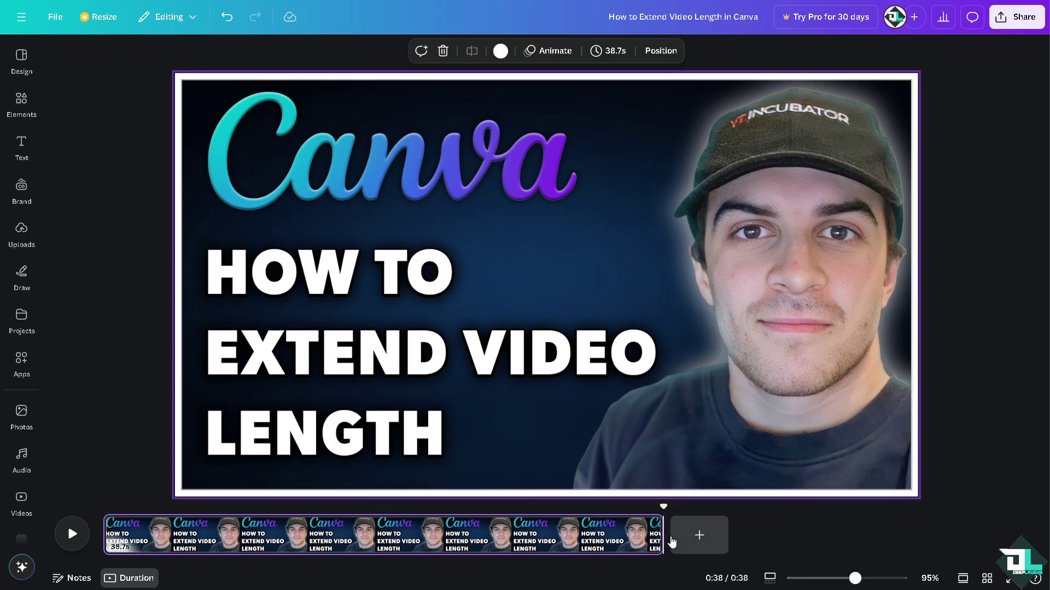
pyautogui.moveTo(662, 535); pyautogui.dragTo(182, 530)
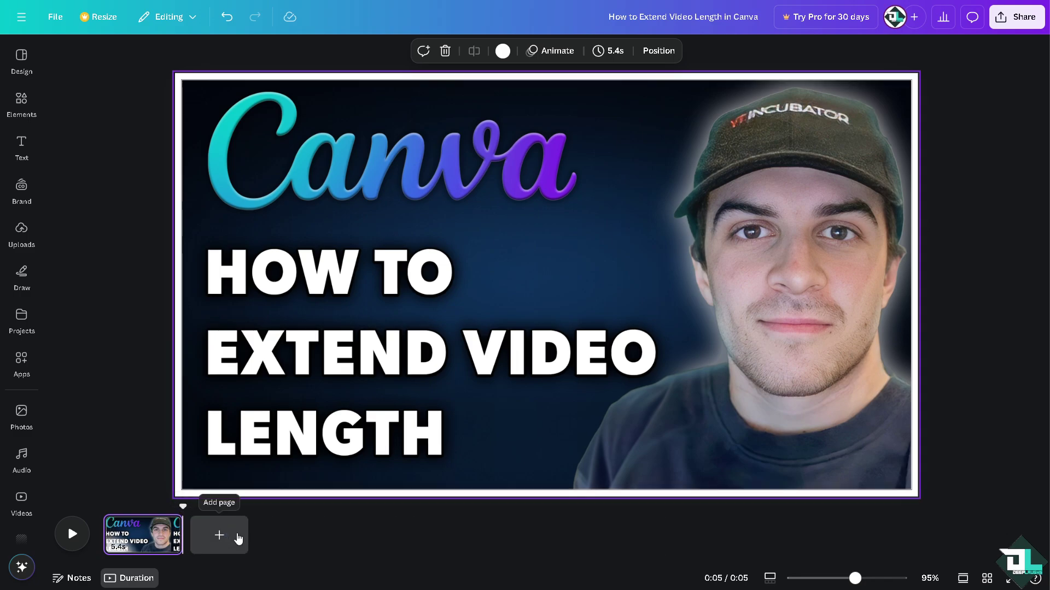
# Add a new page and place the campfire video from Videos on it.
pyautogui.click(238, 539)
pyautogui.click(21, 498)
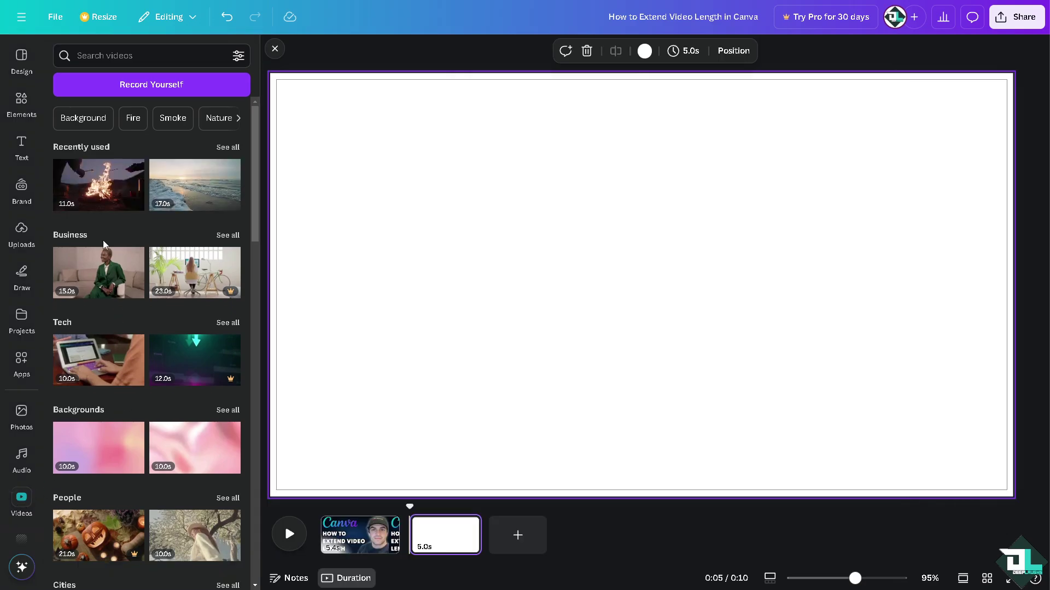
pyautogui.click(94, 199)
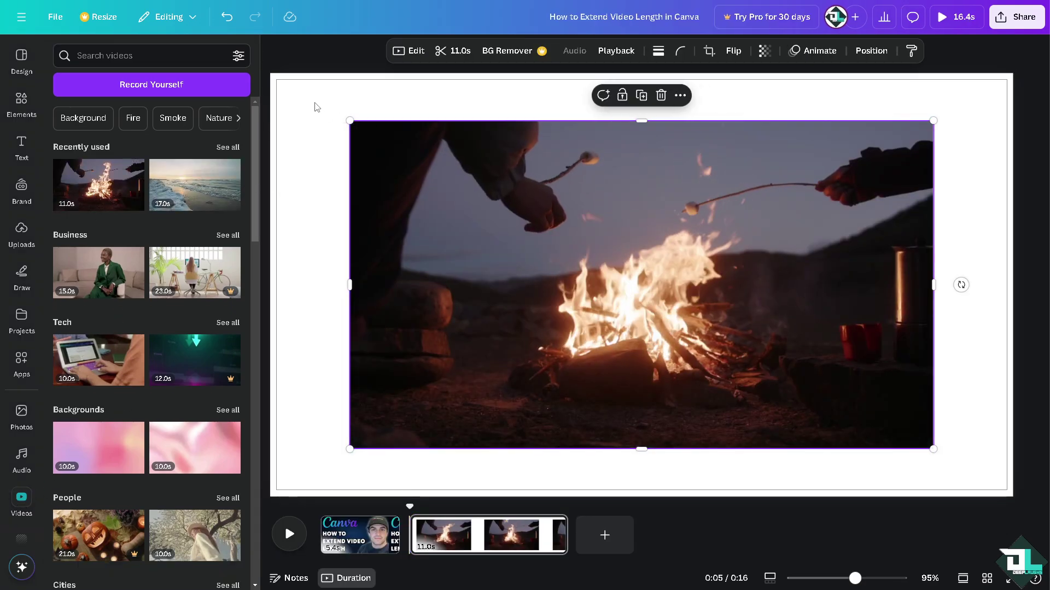
# Stretch the campfire video to fill the page and try extending the page's duration.
pyautogui.moveTo(488, 200); pyautogui.dragTo(441, 157)
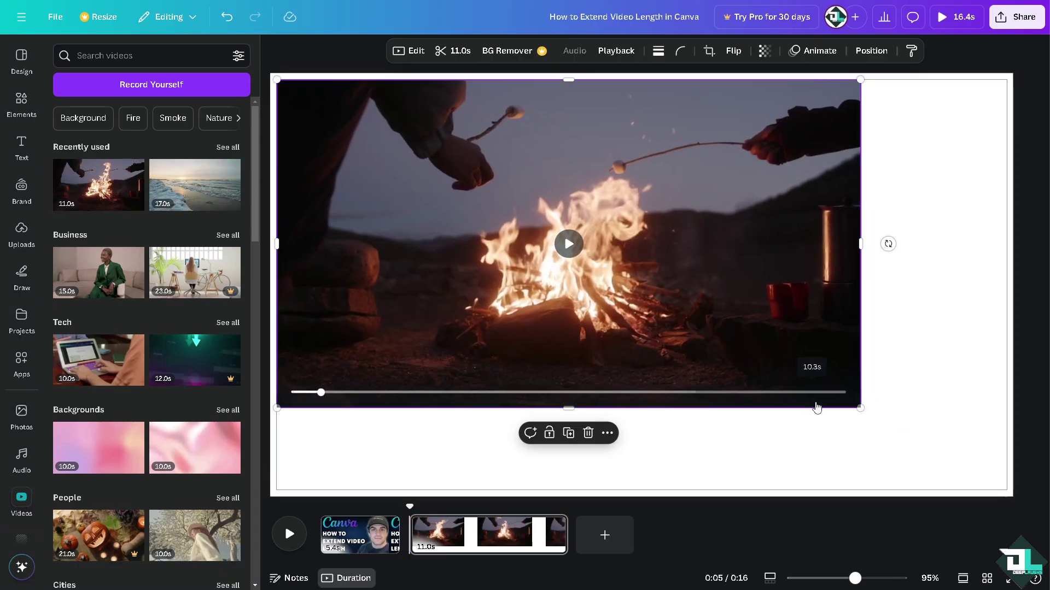
pyautogui.moveTo(860, 407); pyautogui.dragTo(1011, 493)
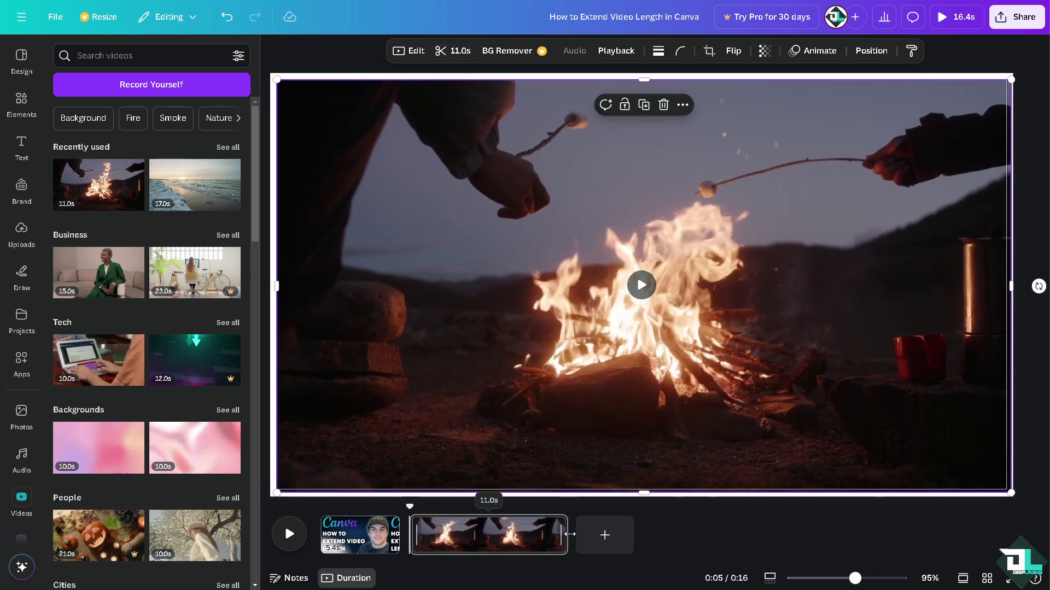
pyautogui.moveTo(569, 534); pyautogui.dragTo(603, 534)
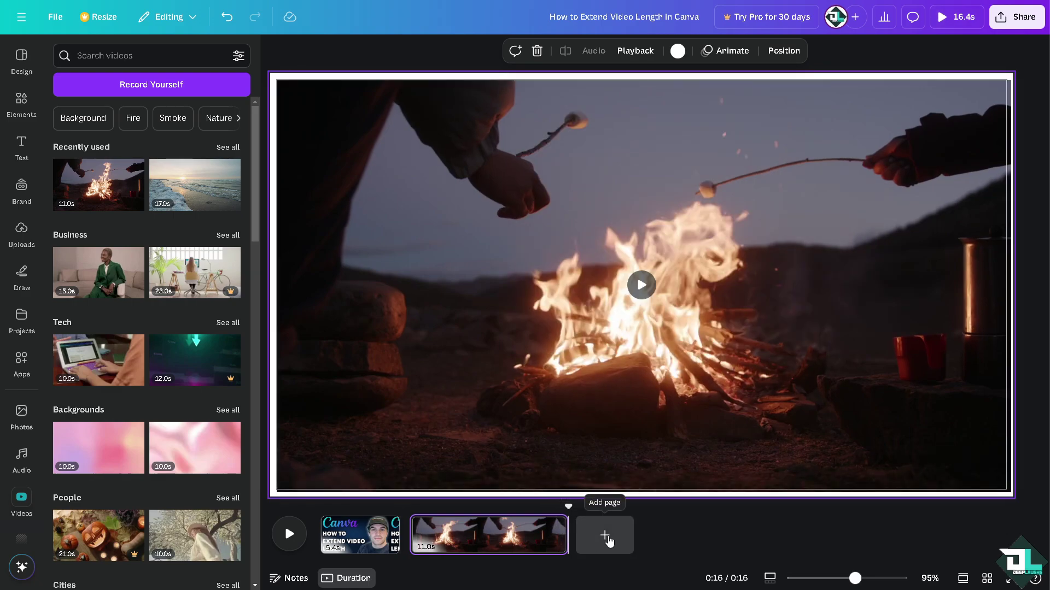
# Add a third page, extend it to 30.1 seconds, and drop the campfire video onto it.
pyautogui.click(606, 537)
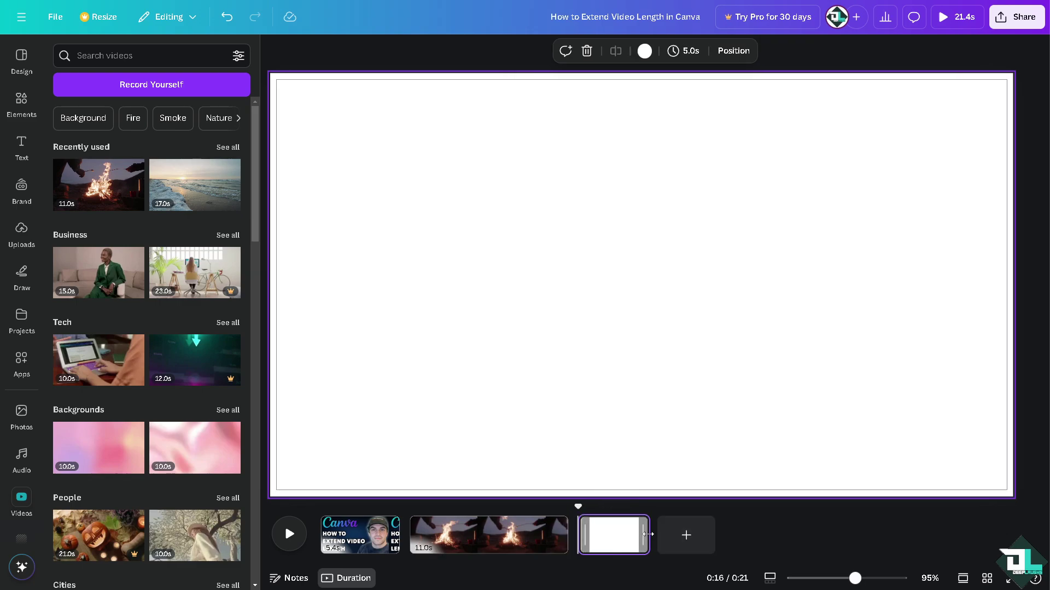
pyautogui.moveTo(648, 535); pyautogui.dragTo(851, 542)
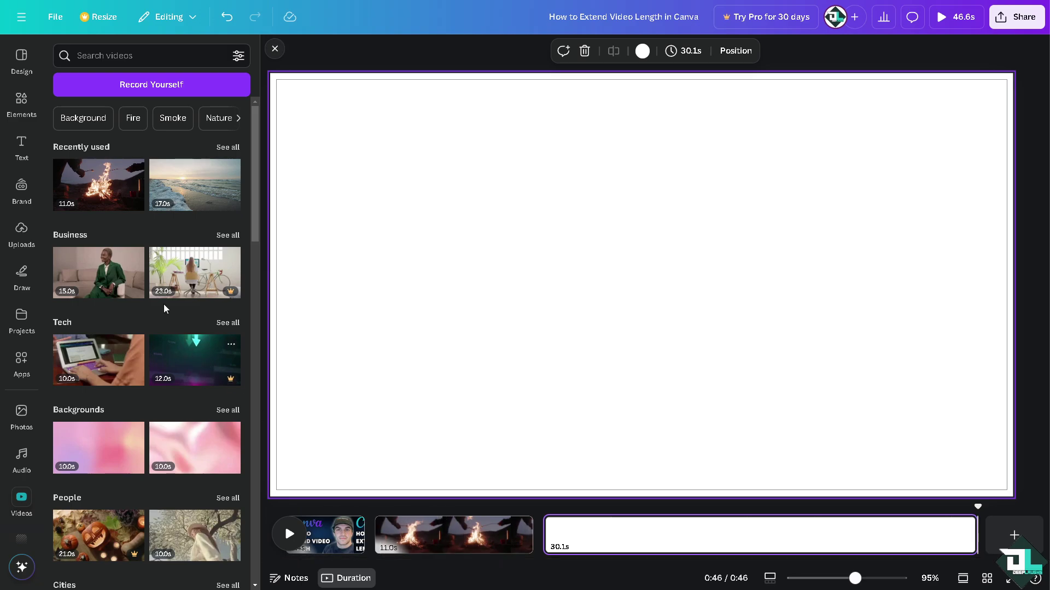
pyautogui.moveTo(91, 188); pyautogui.dragTo(426, 194)
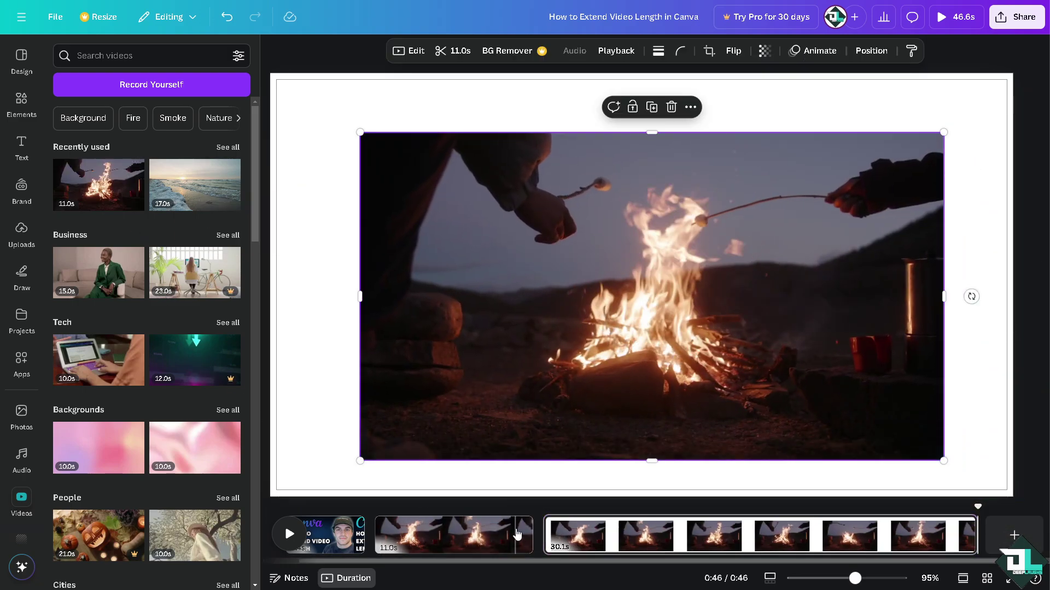
# Delete the 11.0-second campfire page and close the side panel.
pyautogui.click(523, 527)
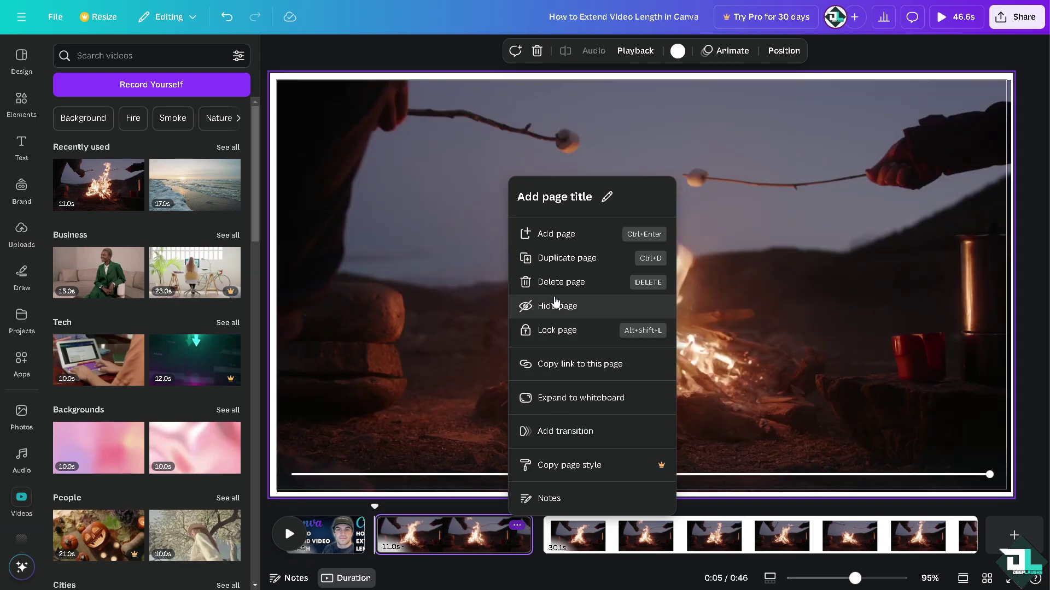
pyautogui.click(557, 282)
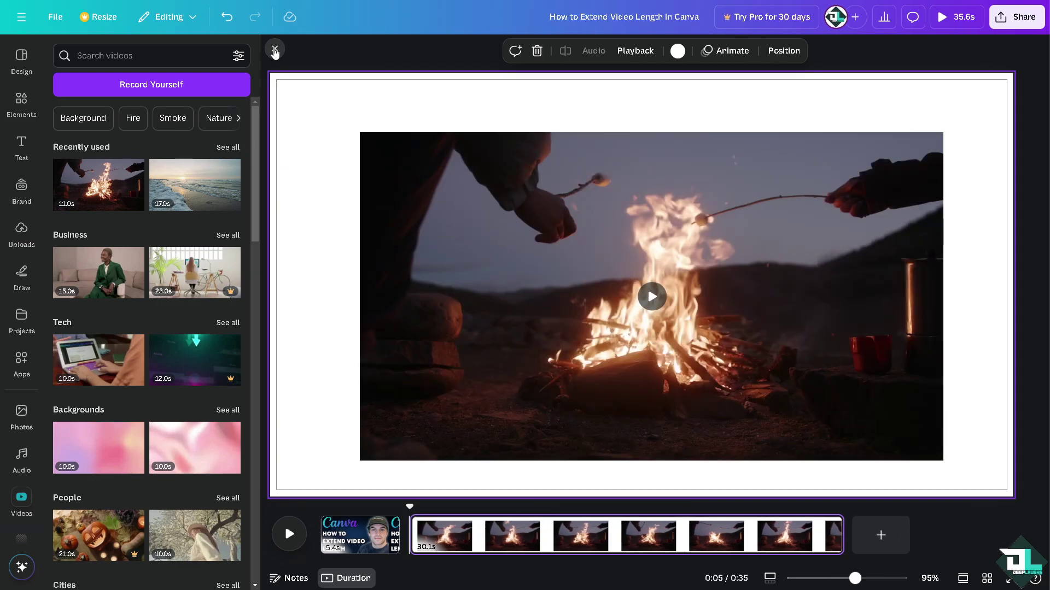
pyautogui.click(275, 50)
# Stretch the campfire video to fill the 30.1-second page and play it to check.
pyautogui.click(412, 243)
pyautogui.moveTo(412, 244); pyautogui.dragTo(335, 162)
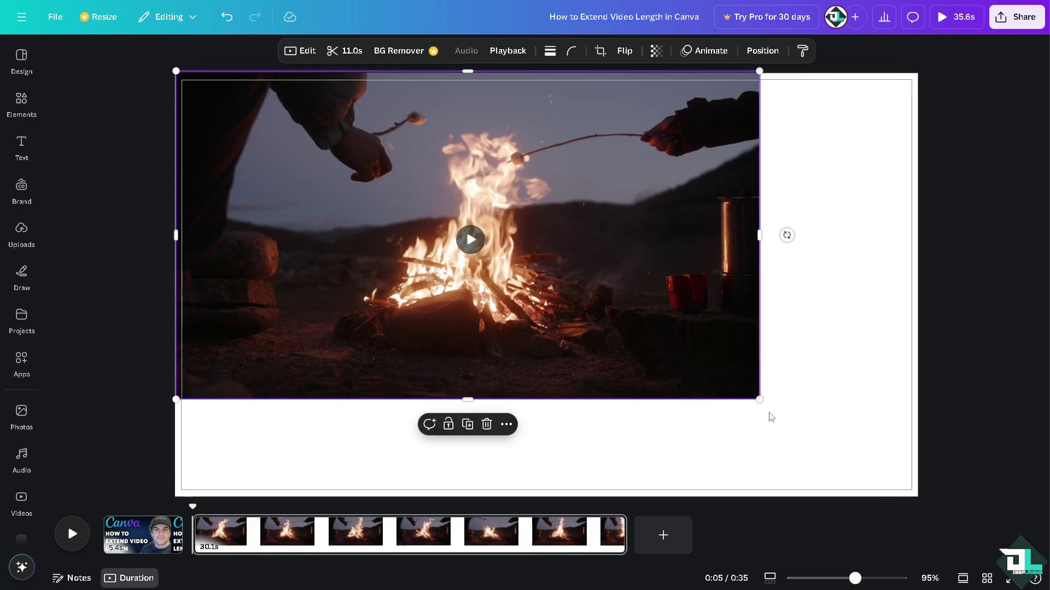
pyautogui.moveTo(761, 402); pyautogui.dragTo(906, 484)
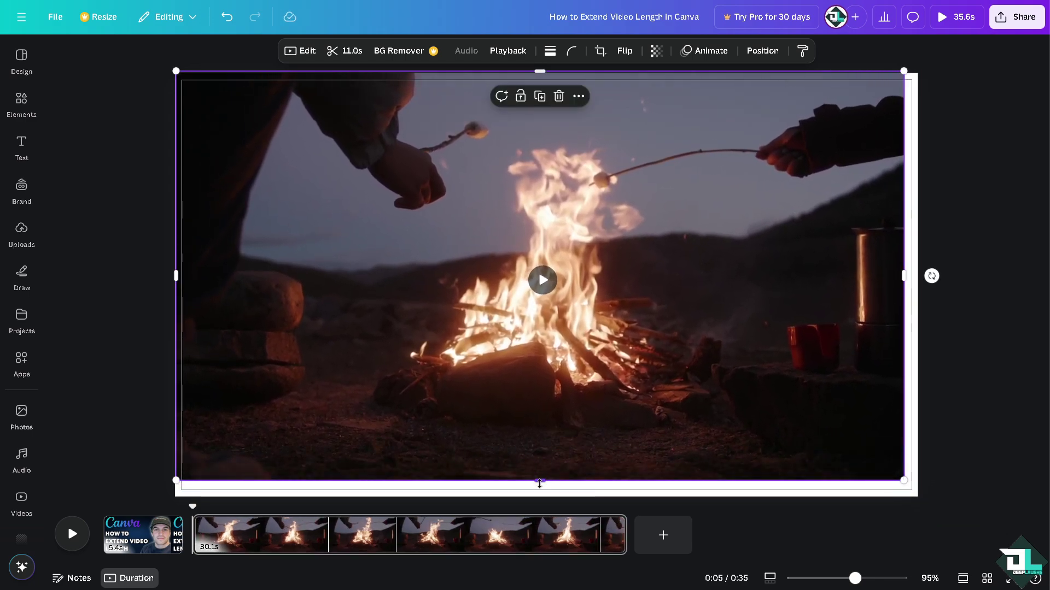
pyautogui.moveTo(539, 483); pyautogui.dragTo(540, 497)
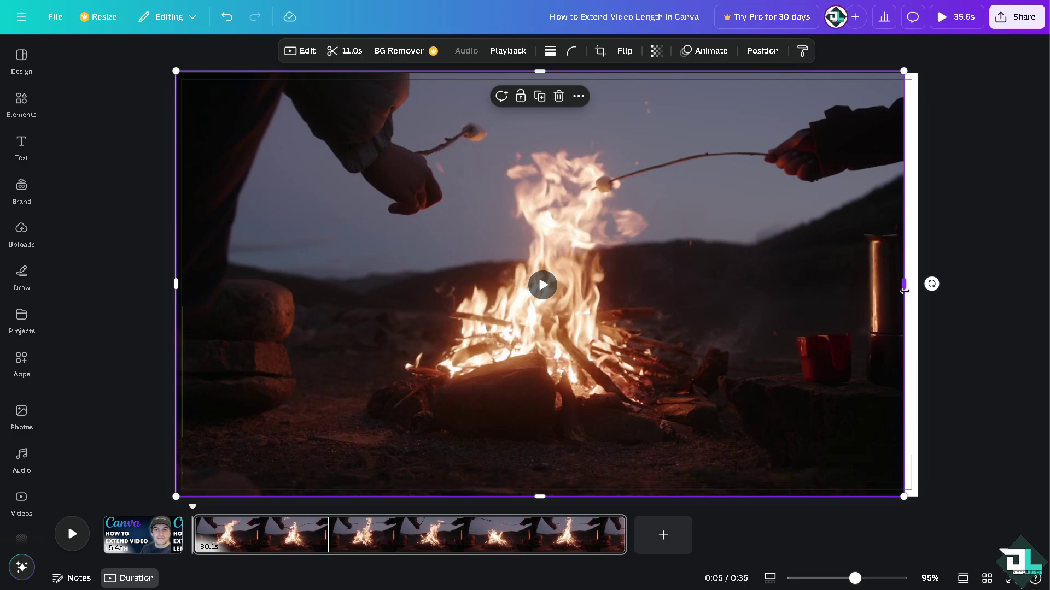
pyautogui.moveTo(902, 248); pyautogui.dragTo(920, 248)
pyautogui.click(547, 283)
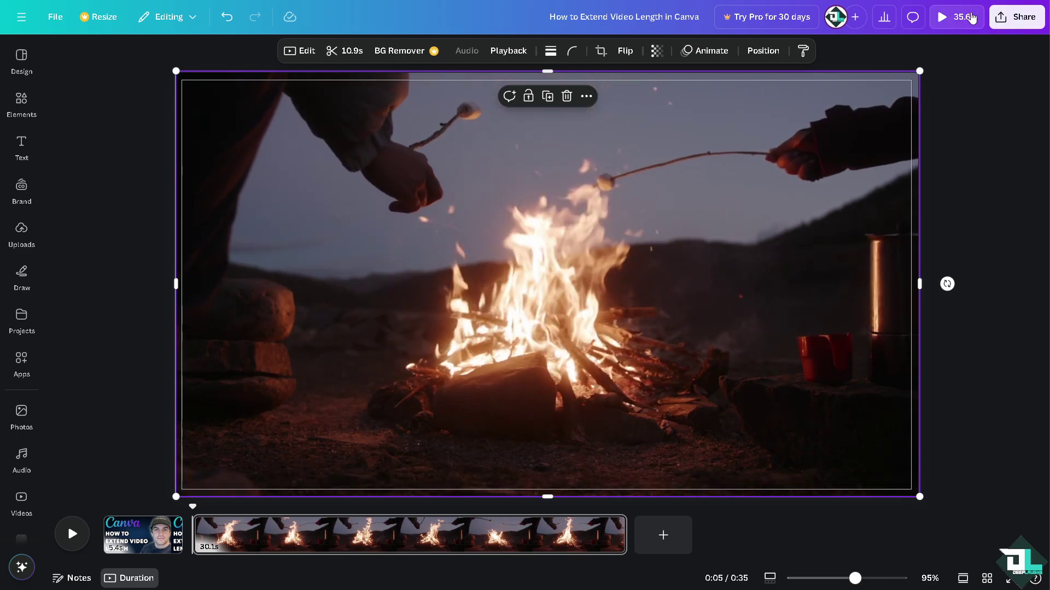
pyautogui.click(951, 22)
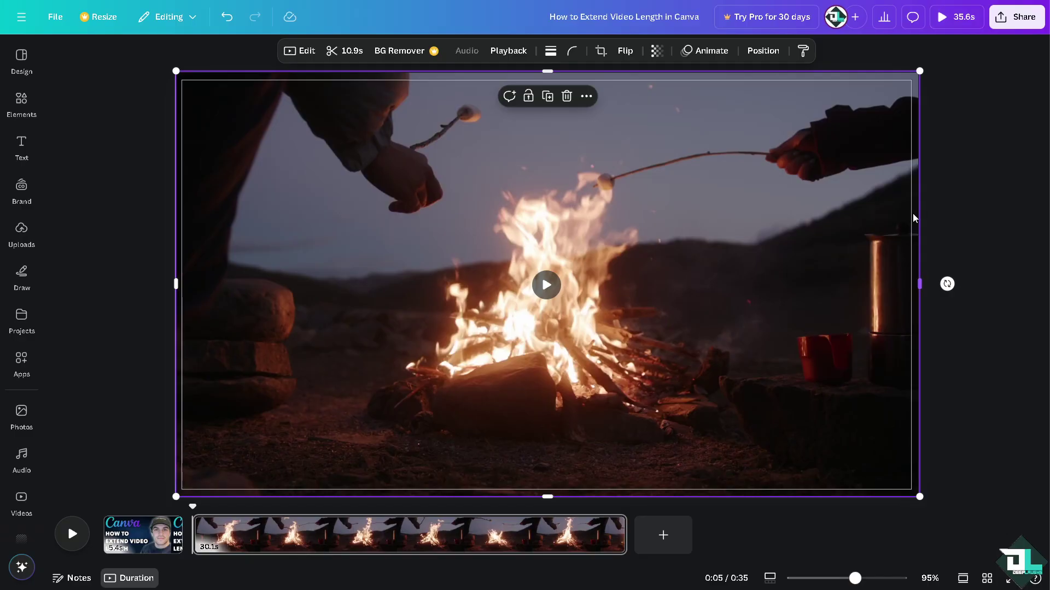
pyautogui.click(1023, 18)
pyautogui.click(834, 260)
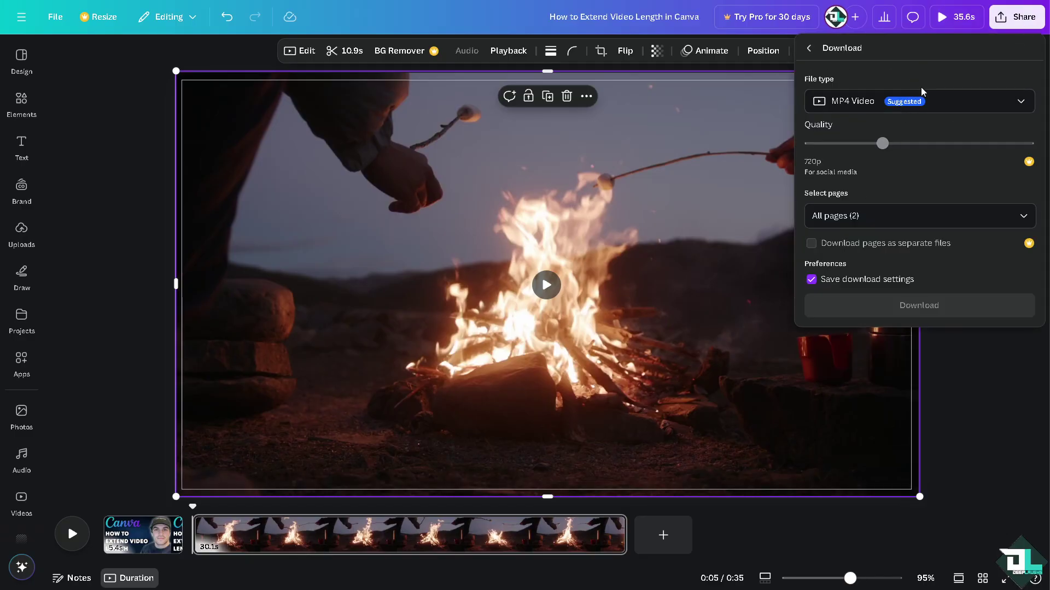
pyautogui.click(808, 50)
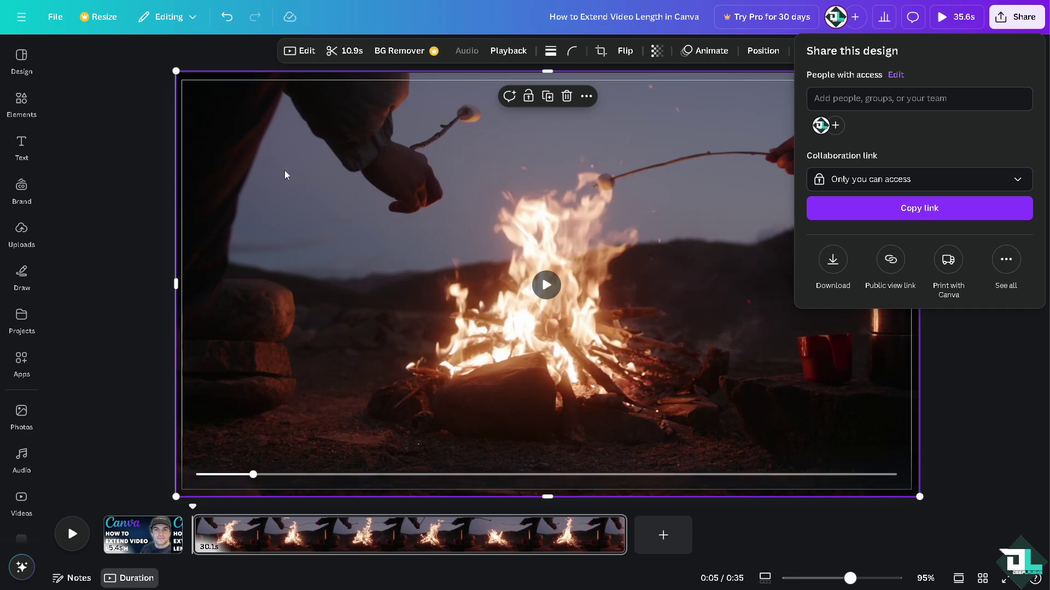
pyautogui.press('Escape')
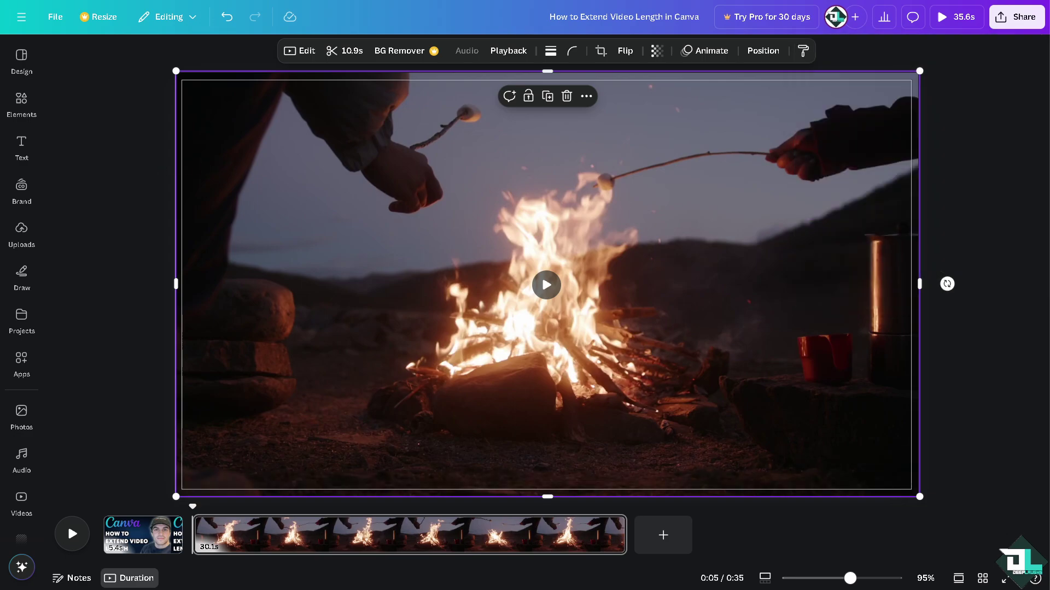